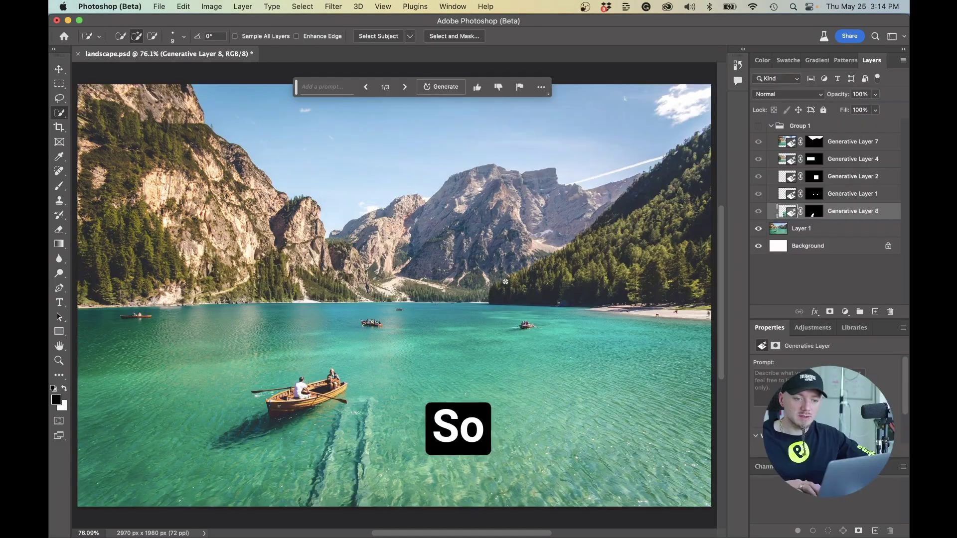
Toggle Group 1 on and off to compare the ship, cabin and clouds with the original, ending visible
{"action": "left_click", "coordinate": [758, 125]}
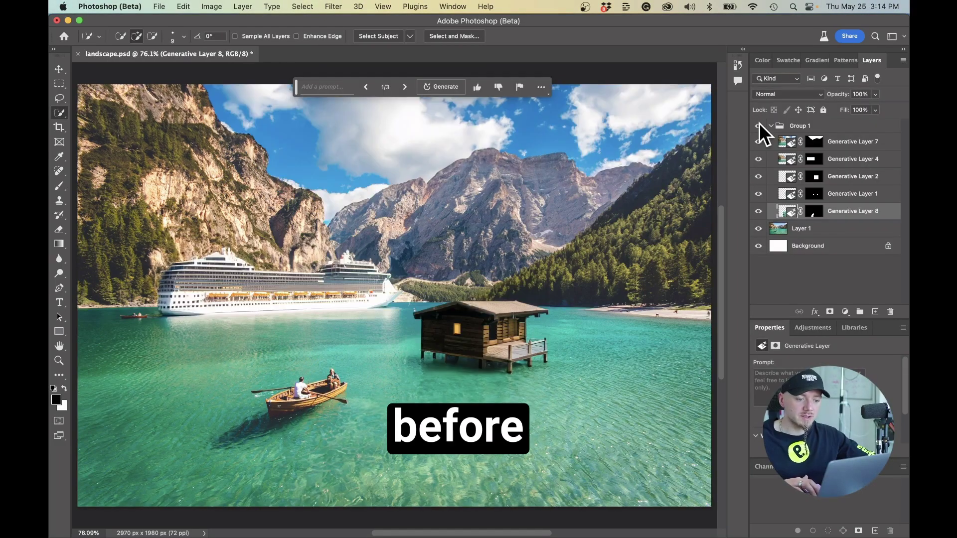
{"action": "left_click", "coordinate": [758, 126]}
{"action": "left_click", "coordinate": [758, 126]}
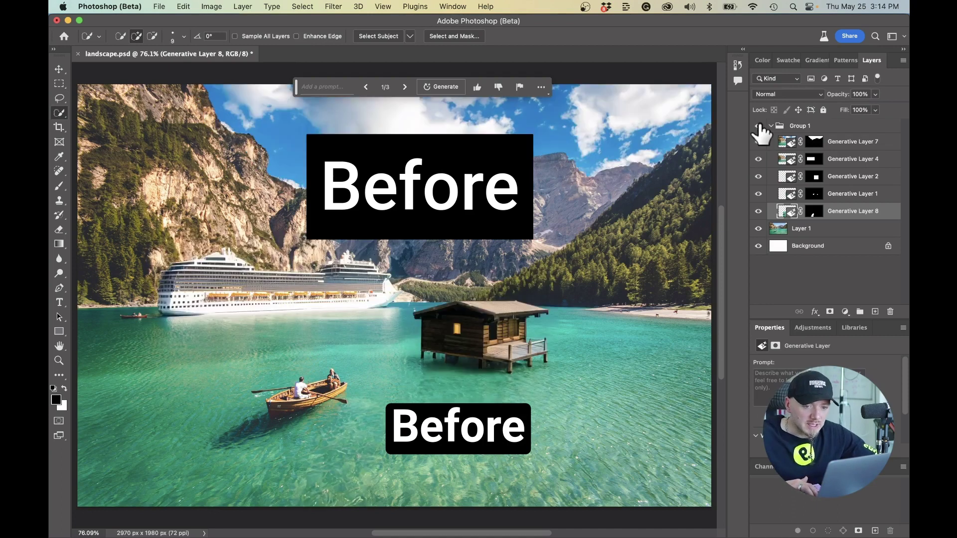
{"action": "left_click", "coordinate": [758, 126]}
{"action": "left_click", "coordinate": [758, 126]}
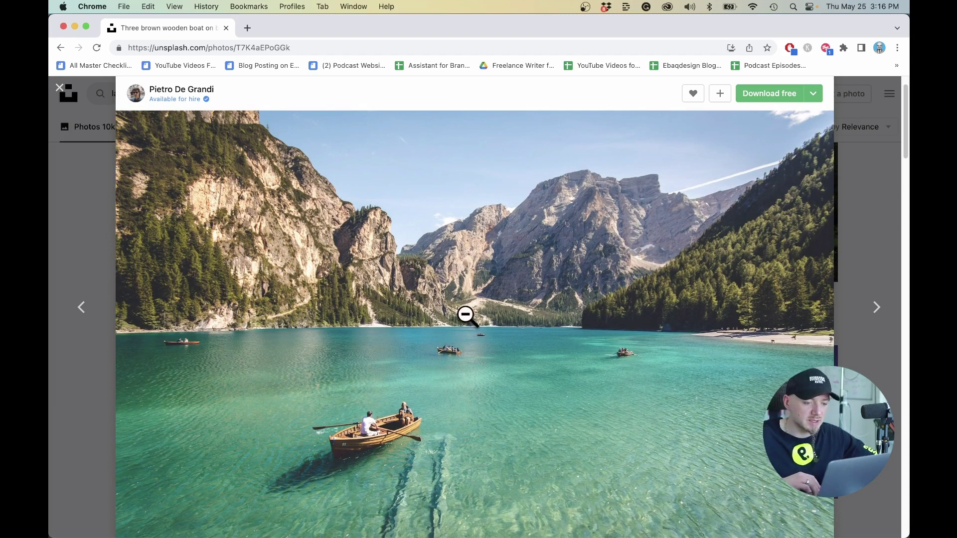
Copy the Unsplash photo of the alpine lake with rowing boats
{"action": "right_click", "coordinate": [475, 355]}
{"action": "left_click", "coordinate": [498, 386]}
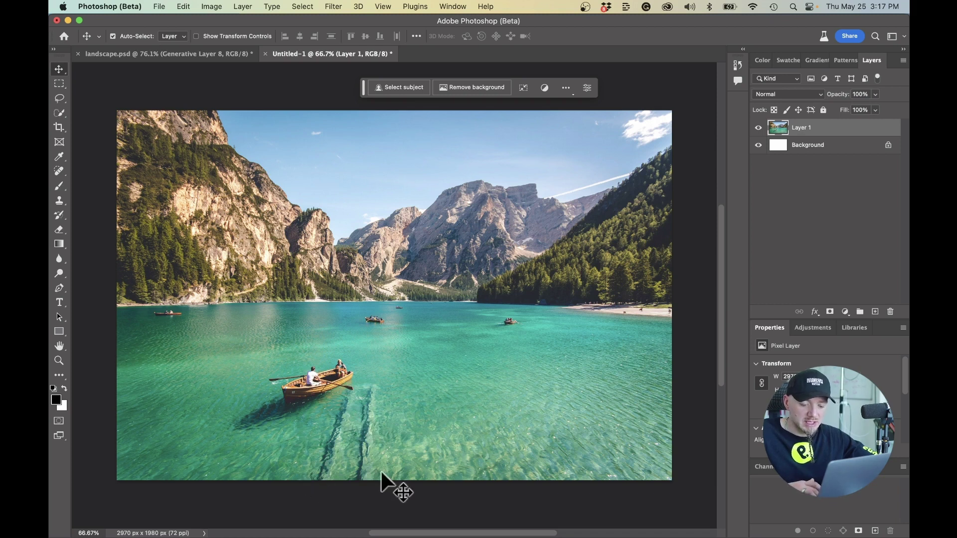
Erase the underwater streaks beside the rowboat with a lasso selection and Generative Fill
{"action": "key", "text": "l"}
{"action": "mouse_move", "coordinate": [316, 495]}
{"action": "left_mouse_down"}
{"action": "mouse_move", "coordinate": [326, 423]}
{"action": "mouse_move", "coordinate": [374, 502]}
{"action": "mouse_move", "coordinate": [316, 496]}
{"action": "left_mouse_up"}
{"action": "left_click", "coordinate": [265, 499]}
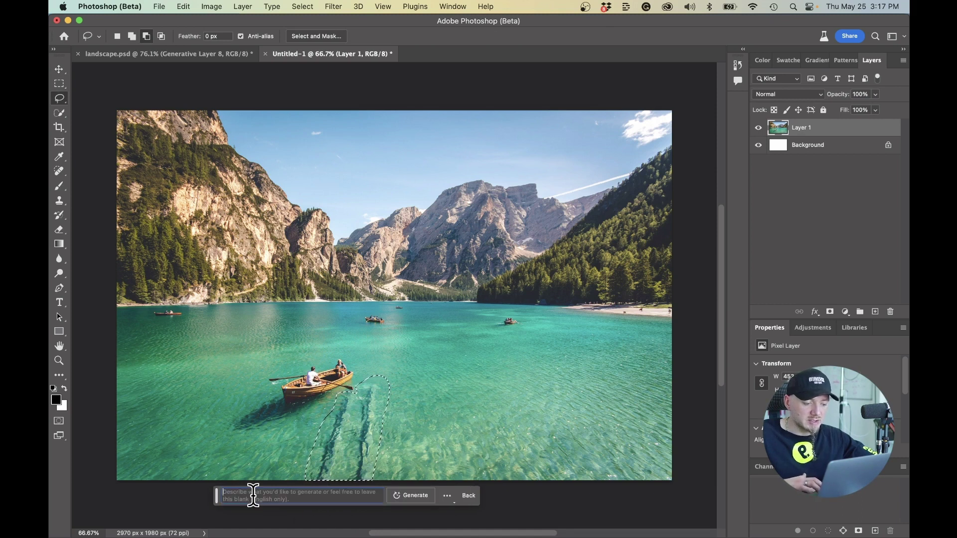
{"action": "left_click", "coordinate": [410, 495]}
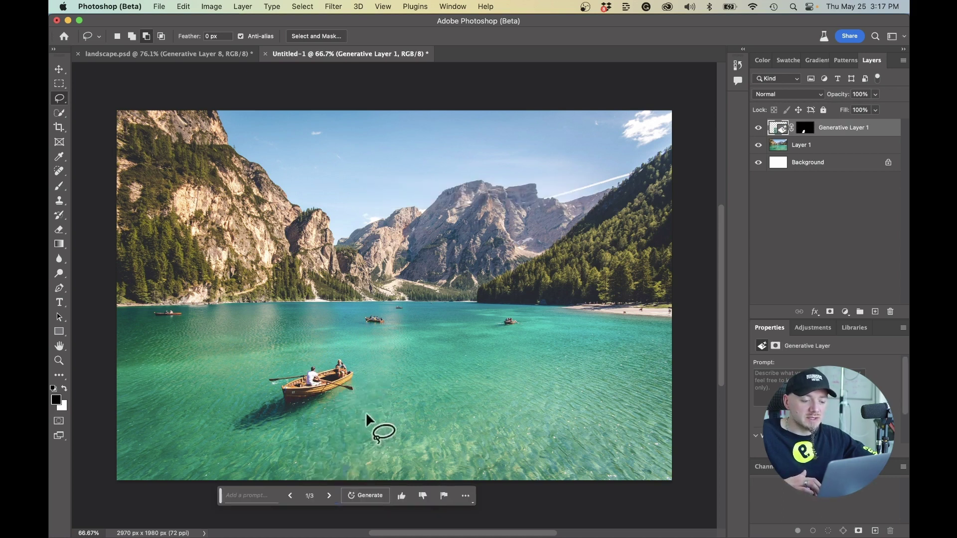
Remove the three distant boats on the lake with a marquee selection and Generative Fill
{"action": "key", "text": "m"}
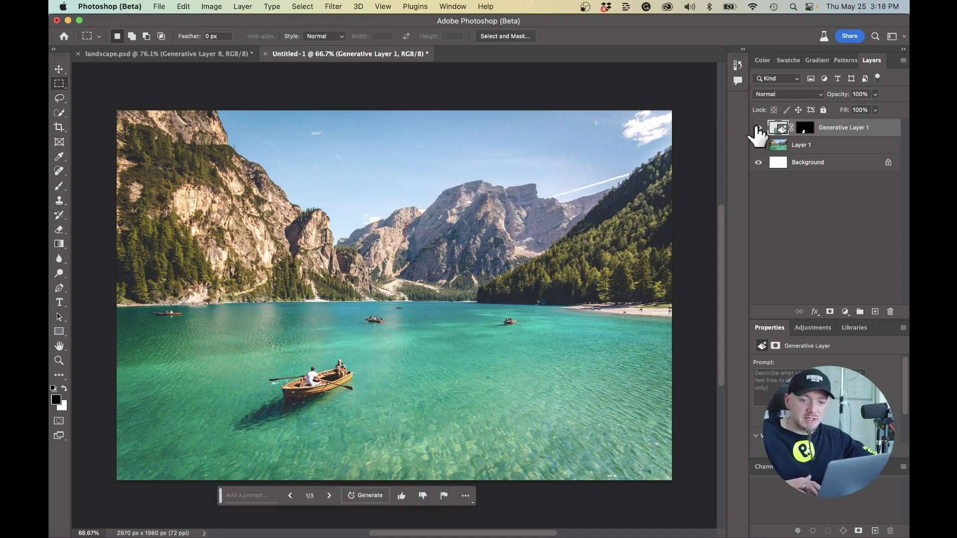
{"action": "left_click", "coordinate": [758, 128]}
{"action": "left_click", "coordinate": [758, 128]}
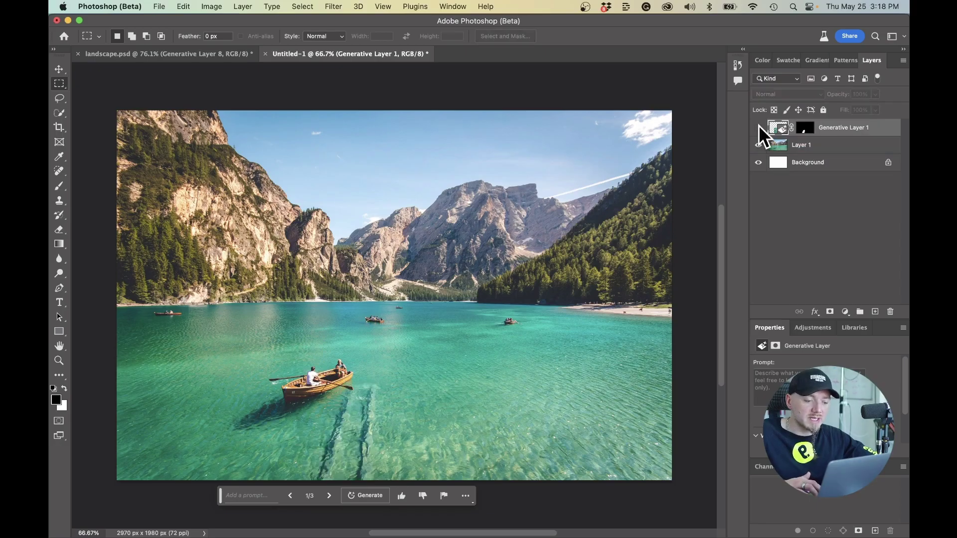
{"action": "left_click", "coordinate": [759, 127]}
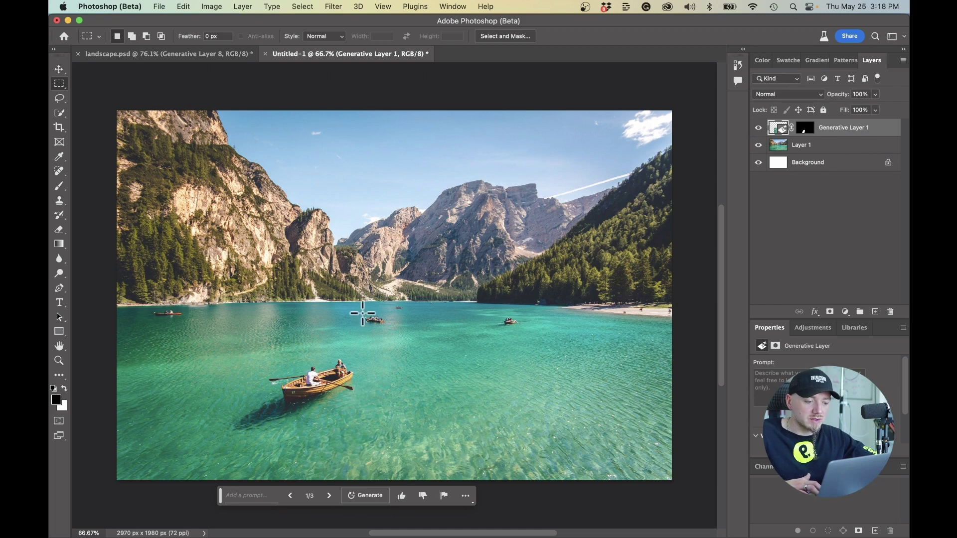
{"action": "left_click_drag", "start_coordinate": [361, 310], "coordinate": [395, 329]}
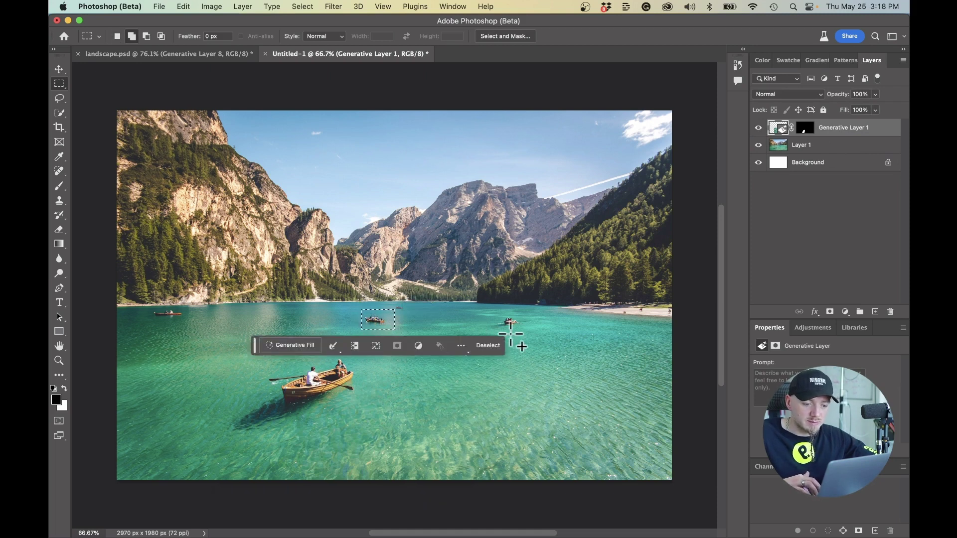
{"action": "left_click_drag", "start_coordinate": [527, 333], "coordinate": [495, 318]}
{"action": "left_click_drag", "start_coordinate": [410, 325], "coordinate": [392, 303]}
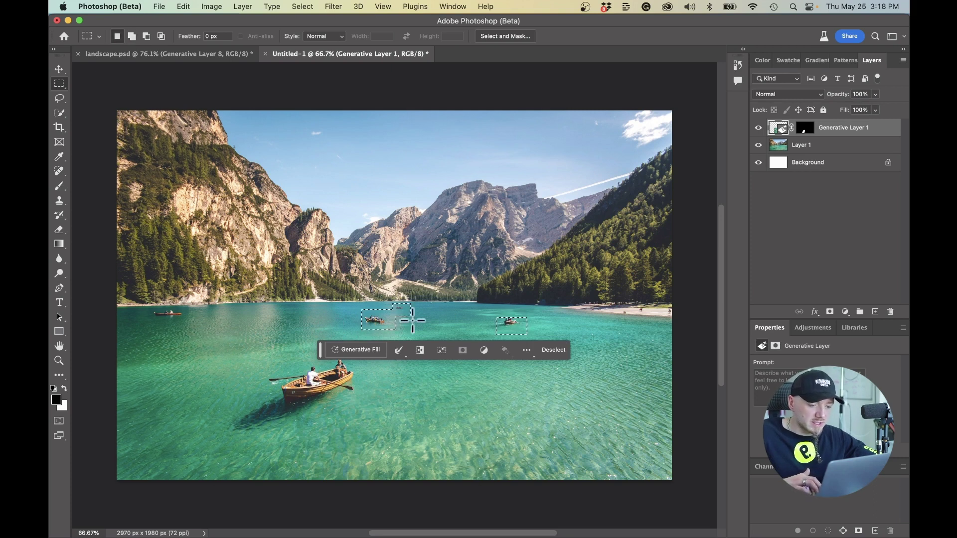
{"action": "left_click", "coordinate": [359, 350]}
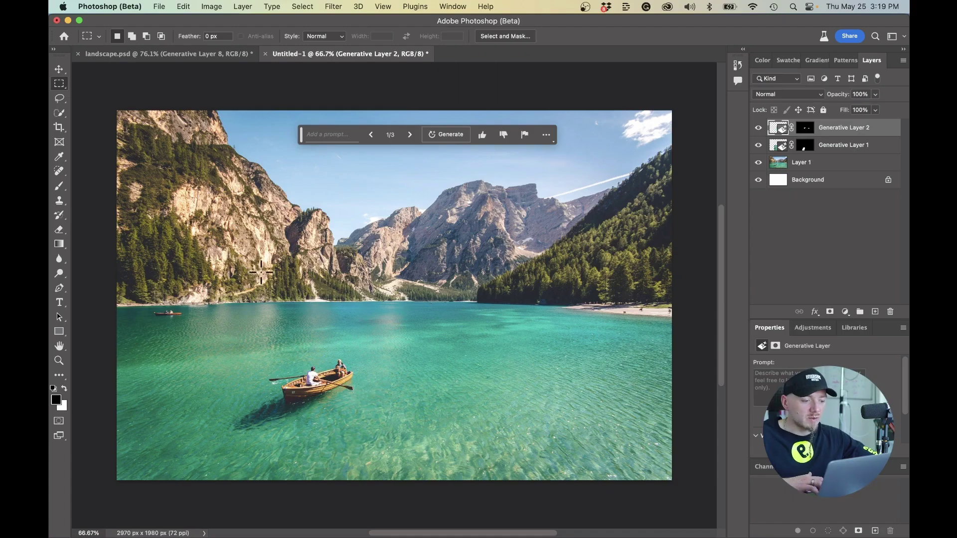
Generate a 'cruise ship' on the far water below the mountains and browse its variations
{"action": "left_click_drag", "start_coordinate": [208, 238], "coordinate": [466, 347]}
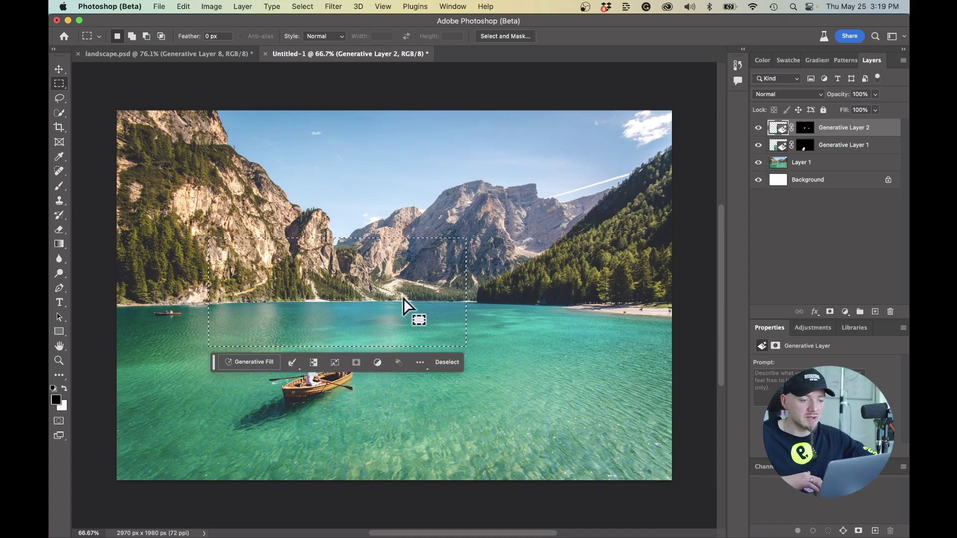
{"action": "left_click", "coordinate": [257, 358]}
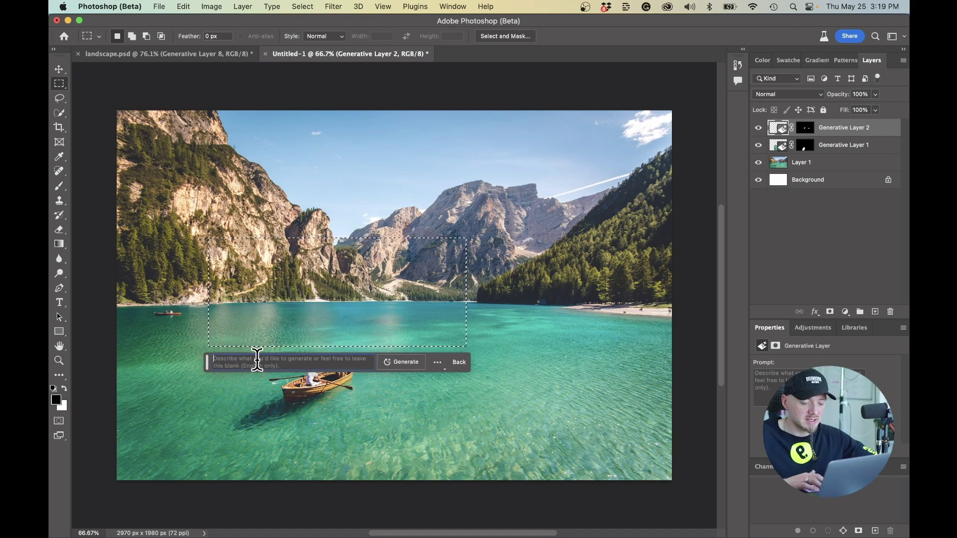
{"action": "type", "text": "cruise ship"}
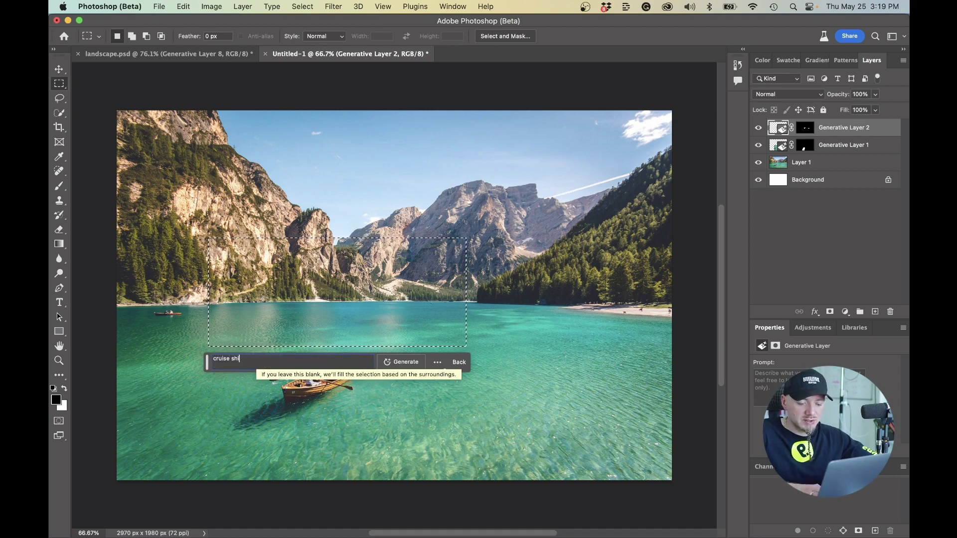
{"action": "key", "text": "Return"}
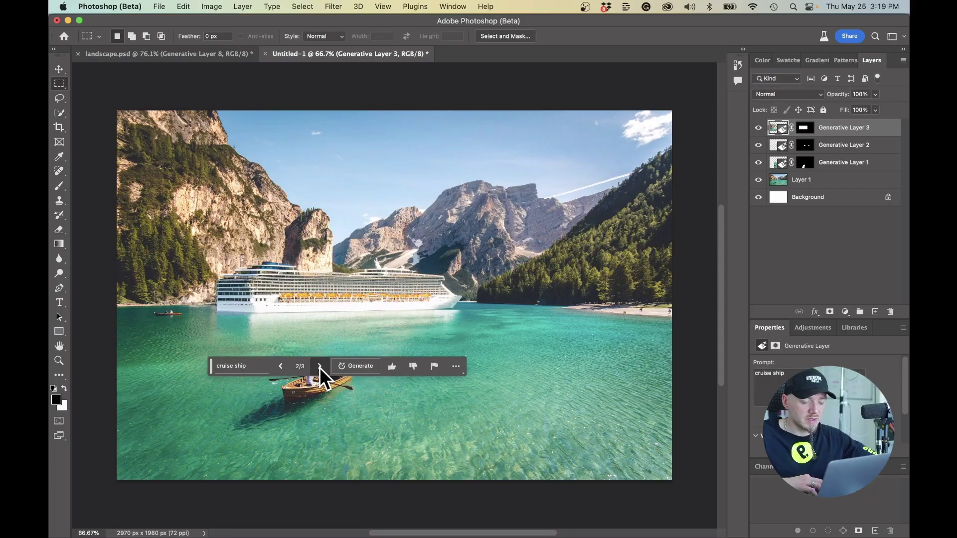
{"action": "left_click", "coordinate": [319, 367]}
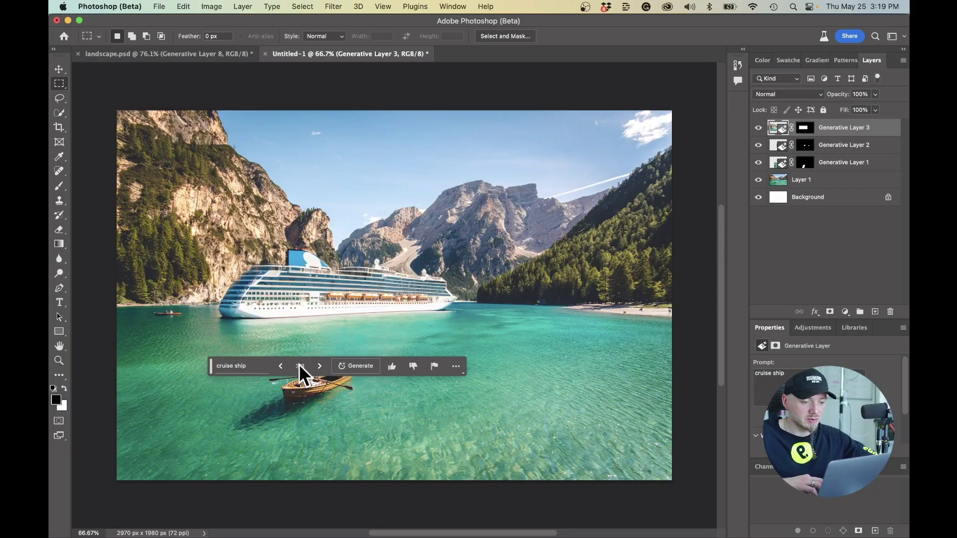
{"action": "left_click", "coordinate": [282, 366]}
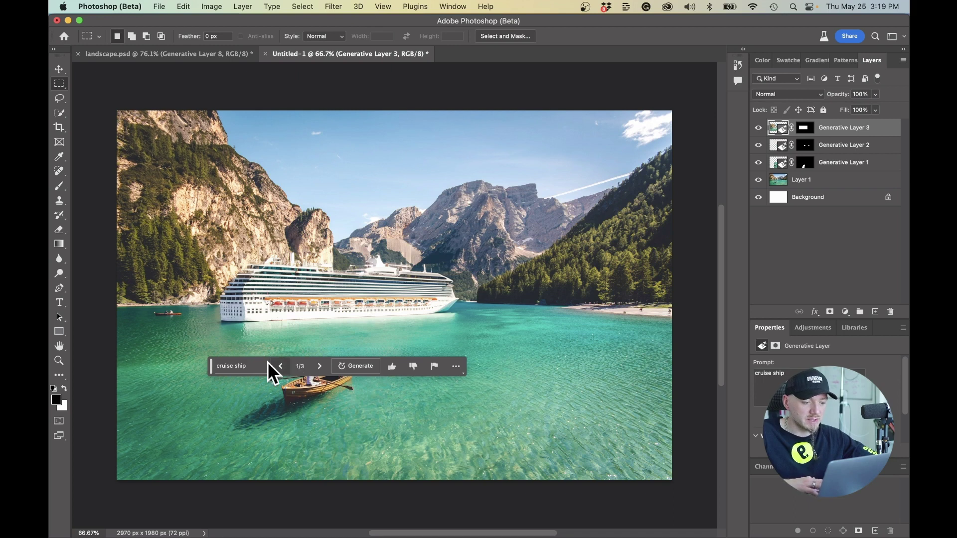
{"action": "left_click_drag", "start_coordinate": [208, 367], "coordinate": [318, 188]}
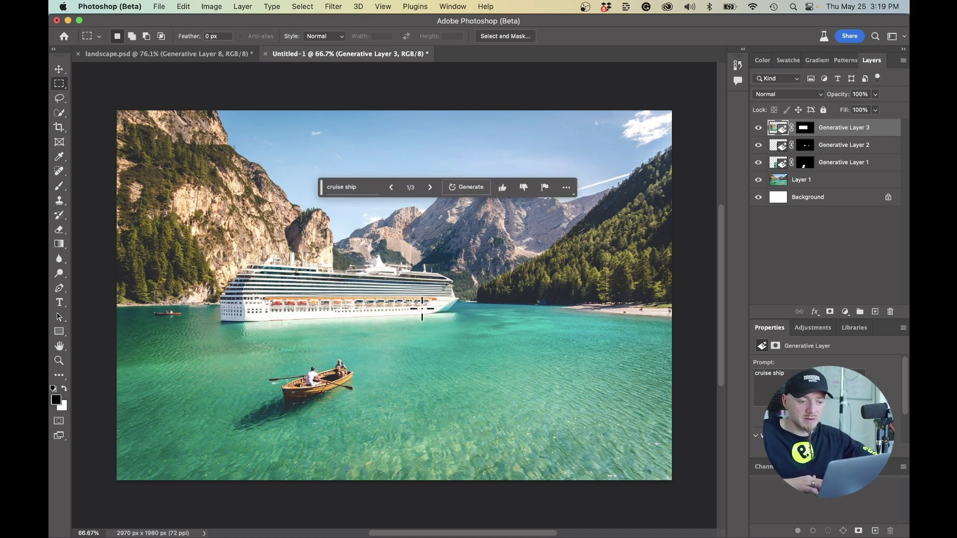
Generate a bungalow in the water right of the rowboat, choosing the brown stilted variation 3
{"action": "left_click_drag", "start_coordinate": [422, 309], "coordinate": [581, 420]}
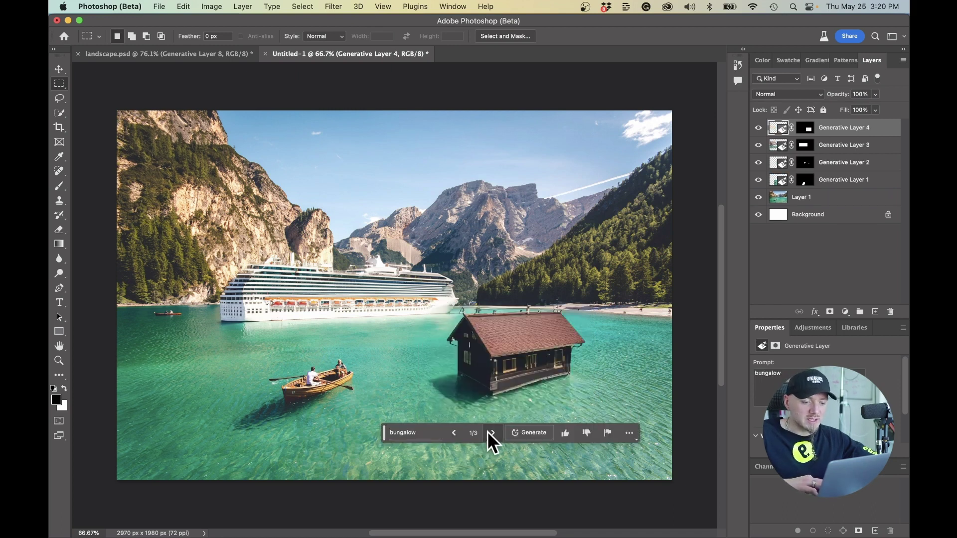
{"action": "left_click", "coordinate": [488, 432]}
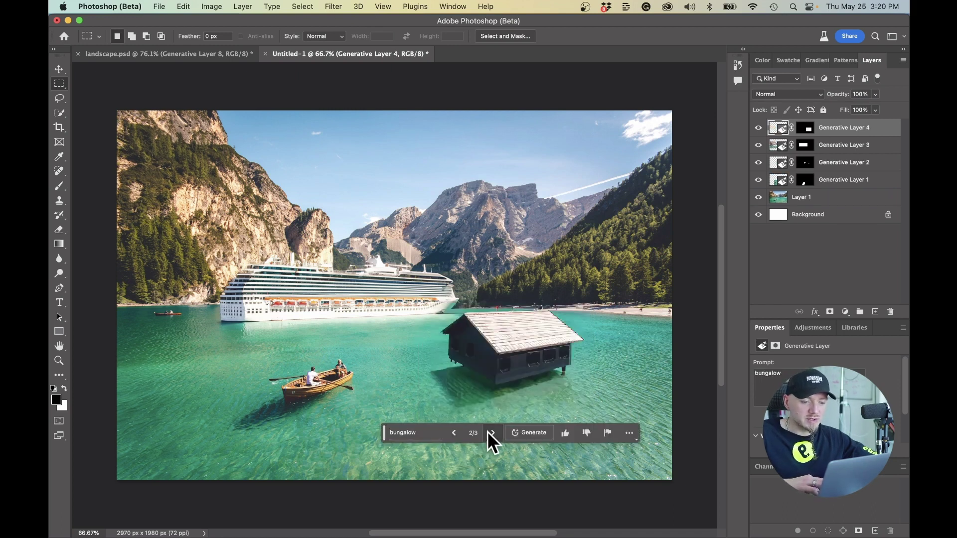
{"action": "left_click", "coordinate": [487, 432]}
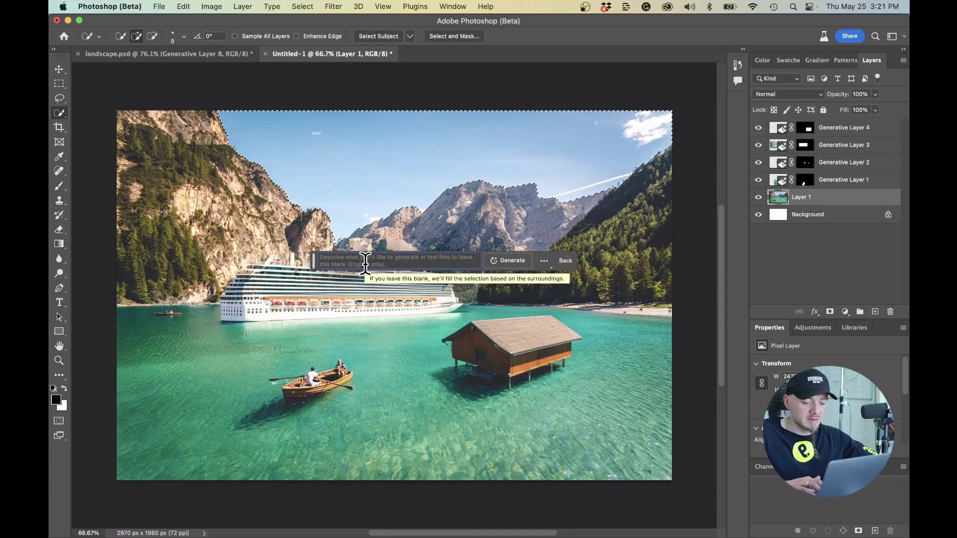
Fill the selected sky with generated 'clouds', then select all the generative layers together
{"action": "type", "text": "clouds"}
{"action": "key", "text": "Return"}
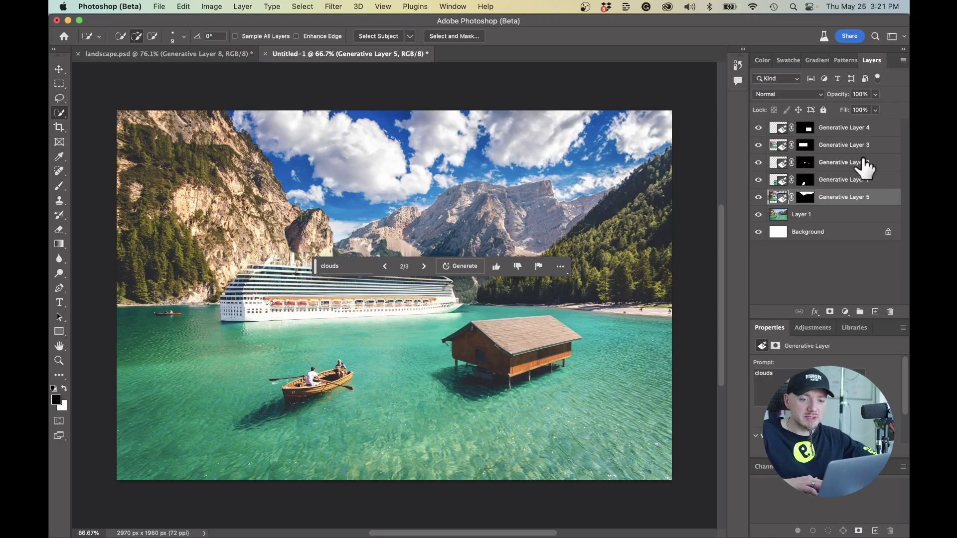
{"action": "left_click", "coordinate": [852, 128], "text": "shift"}
Group the generative layers into Group 1 and compare it against the original, leaving it visible
{"action": "key", "text": "super+g"}
{"action": "left_click", "coordinate": [758, 126]}
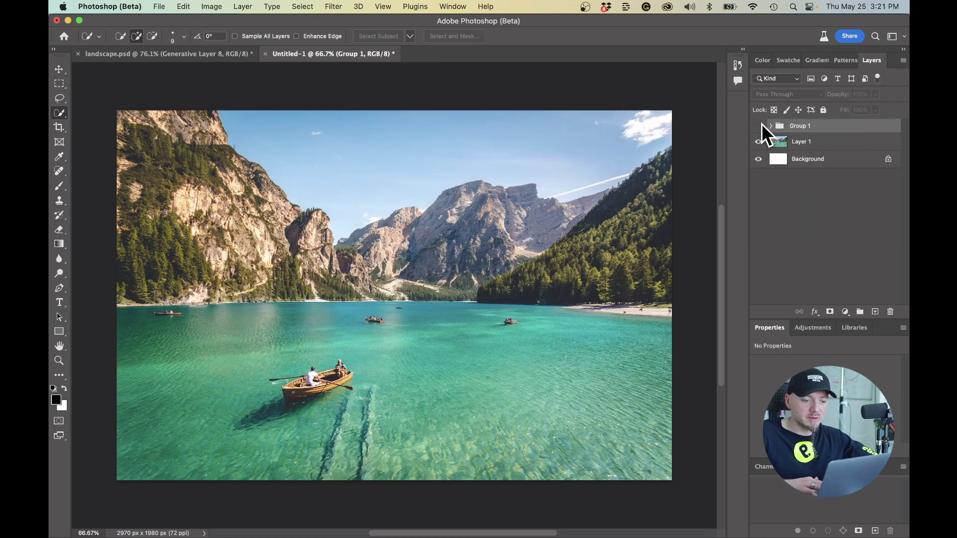
{"action": "left_click", "coordinate": [759, 126]}
{"action": "left_click", "coordinate": [759, 126]}
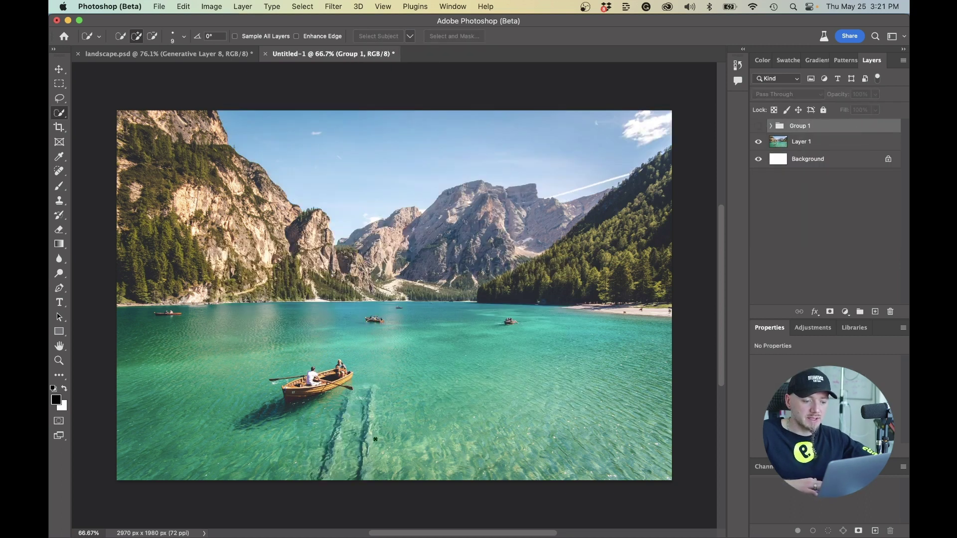
{"action": "left_click", "coordinate": [759, 126]}
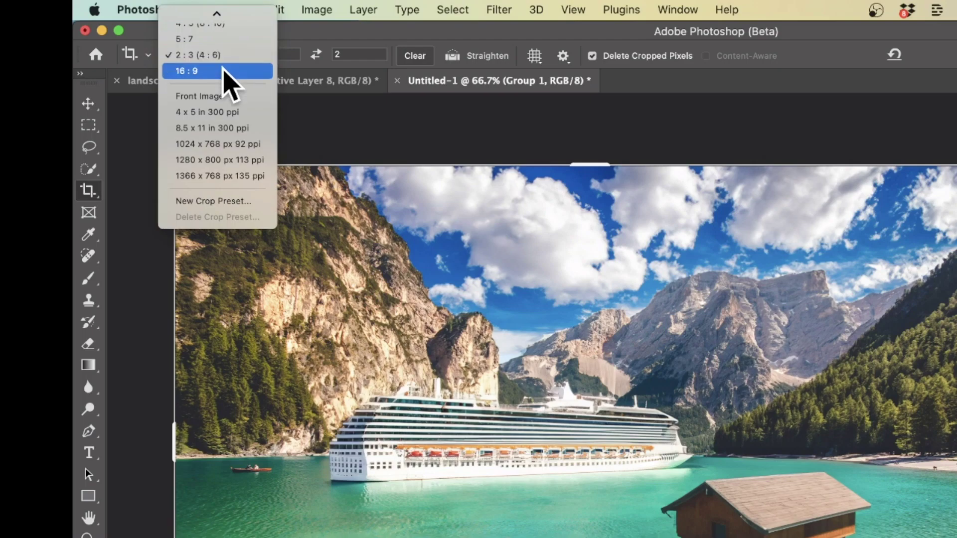
Widen the canvas to 16:9 (3520 x 1980 px) with the Crop tool and select the right white strip
{"action": "left_click", "coordinate": [223, 73]}
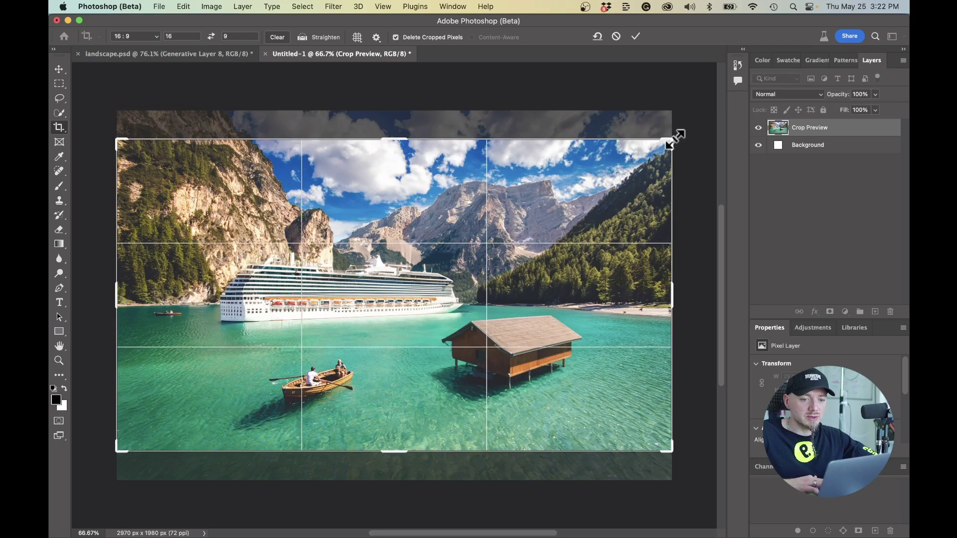
{"action": "left_click_drag", "start_coordinate": [675, 133], "coordinate": [720, 97]}
{"action": "key", "text": "Return"}
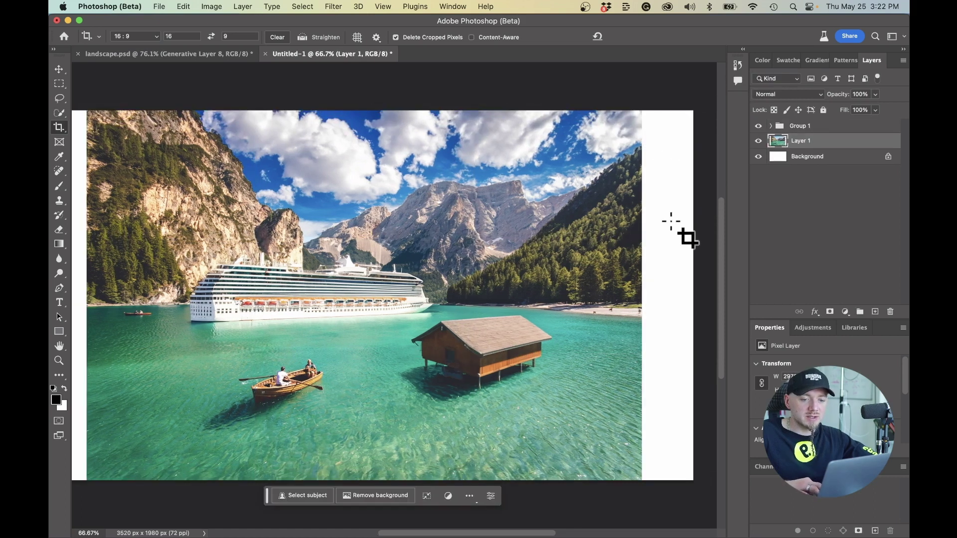
{"action": "key", "text": "m"}
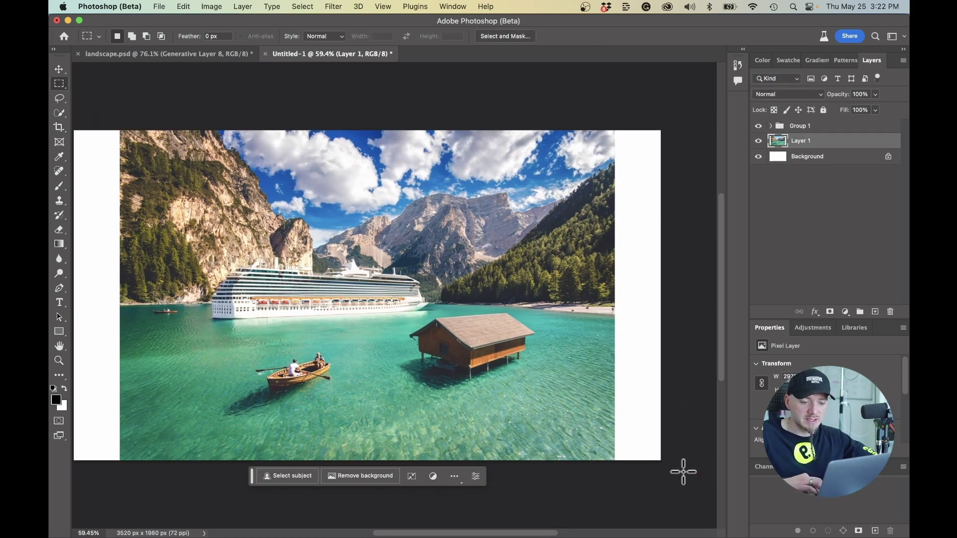
{"action": "left_click_drag", "start_coordinate": [683, 471], "coordinate": [561, 145]}
Add the left white strip to the selection and fill both strips using Generative Fill with no prompt
{"action": "key", "text": "super+minus"}
{"action": "left_click_drag", "start_coordinate": [148, 167], "coordinate": [187, 426]}
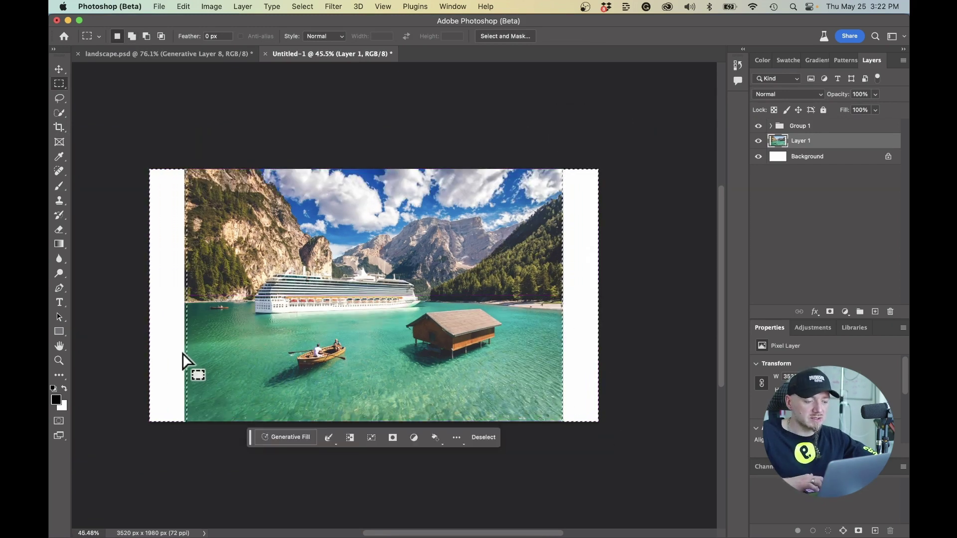
{"action": "left_click", "coordinate": [287, 437]}
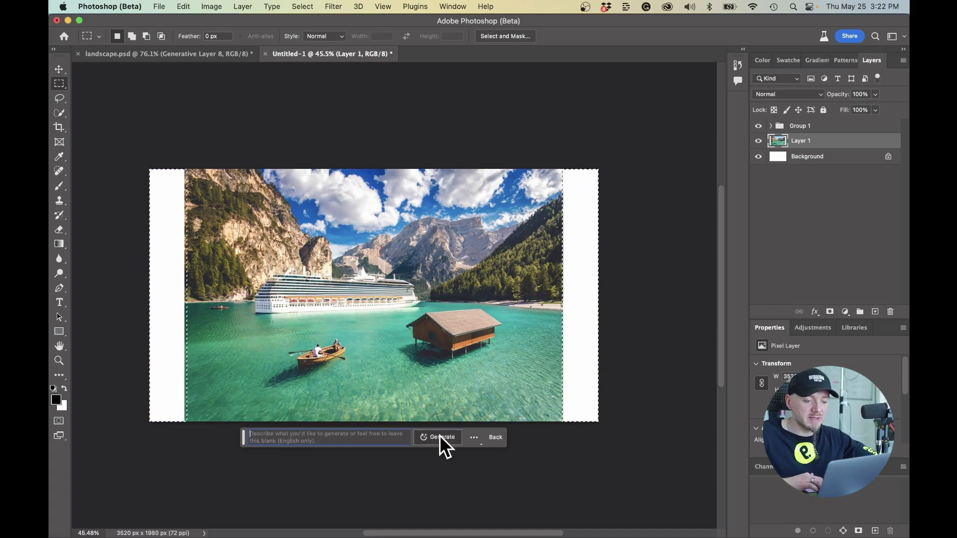
{"action": "left_click", "coordinate": [439, 437]}
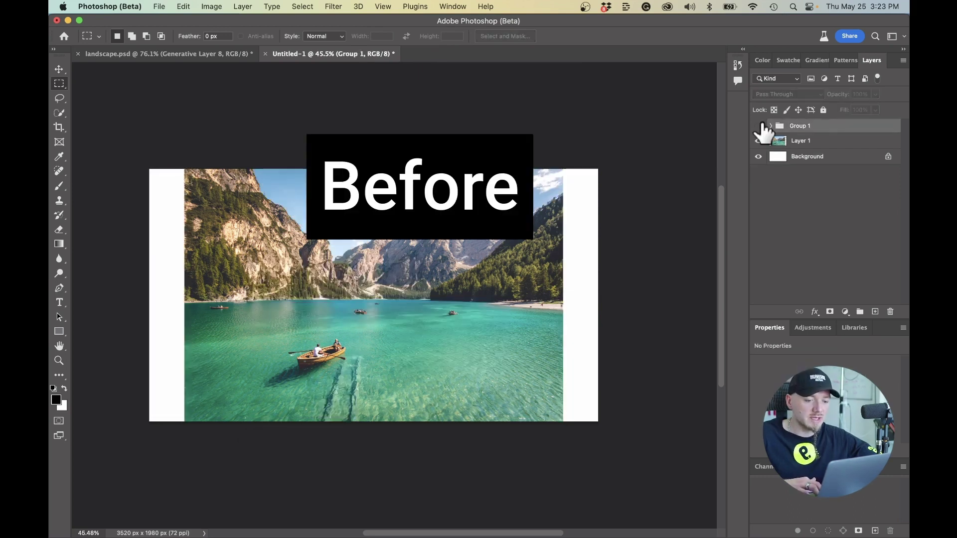
{"action": "left_click", "coordinate": [760, 125]}
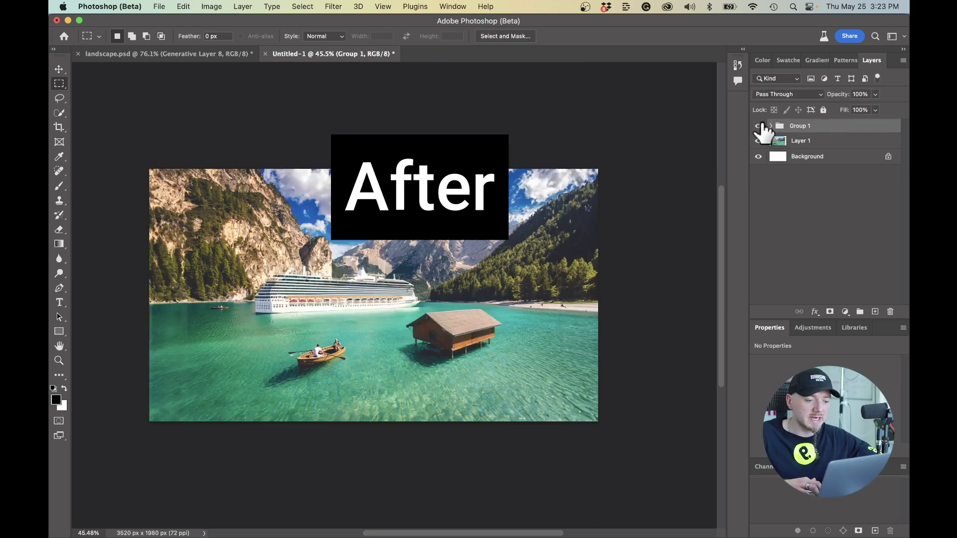
{"action": "left_click", "coordinate": [759, 125]}
{"action": "left_click", "coordinate": [759, 126]}
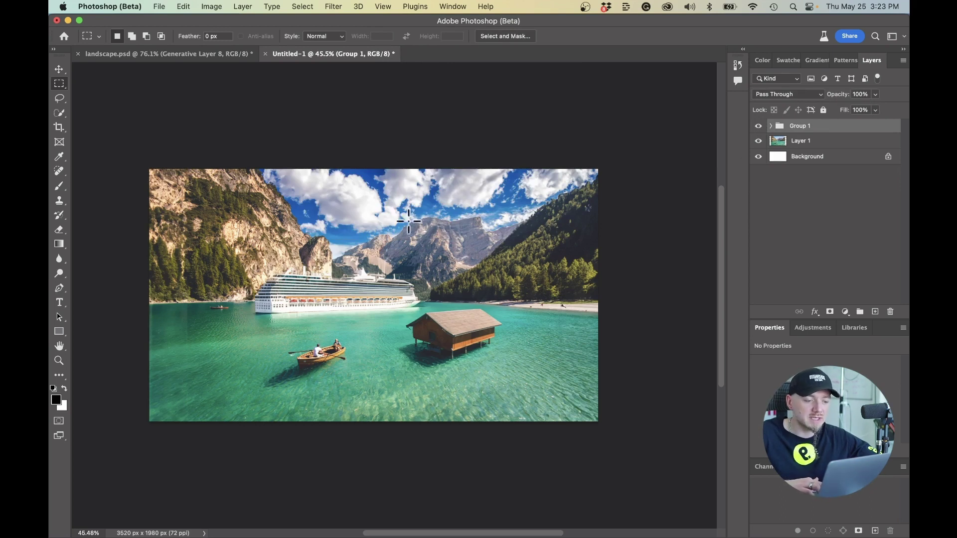
{"action": "scroll", "coordinate": [460, 234], "scroll_direction": "up", "scroll_amount": 2}
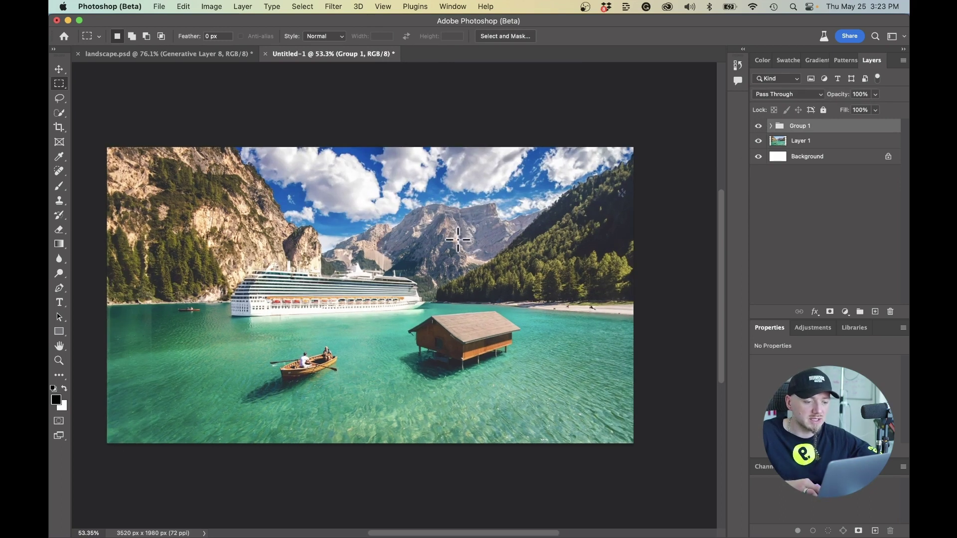